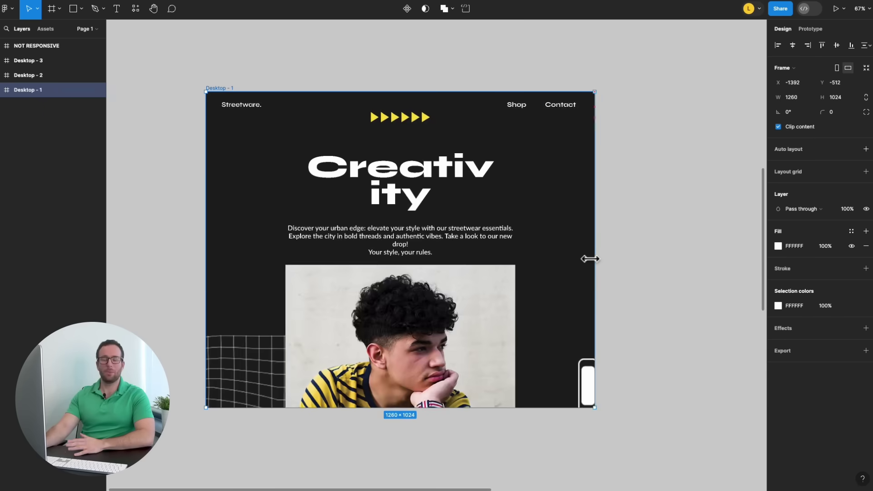
Resize the Desktop - 1, NOT RESPONSIVE and Desktop - 2 frames narrower and wider to compare how their content reflows
{"action": "left_click_drag", "start_coordinate": [590, 259], "coordinate": [405, 253]}
{"action": "left_click_drag", "start_coordinate": [475, 255], "coordinate": [688, 253]}
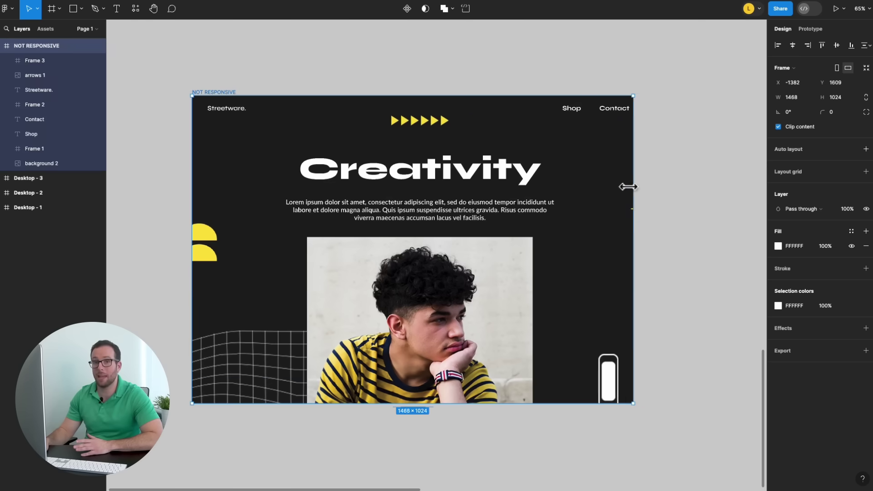
{"action": "left_click_drag", "start_coordinate": [626, 185], "coordinate": [276, 189]}
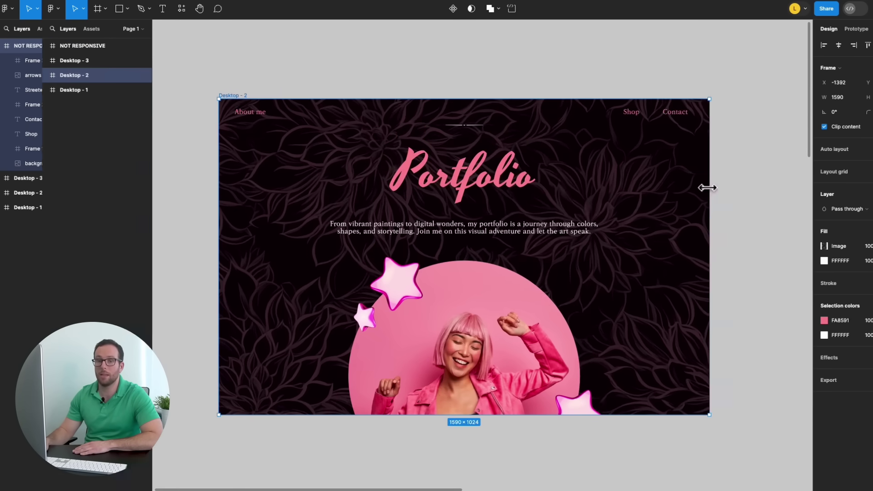
{"action": "left_click_drag", "start_coordinate": [705, 187], "coordinate": [658, 187]}
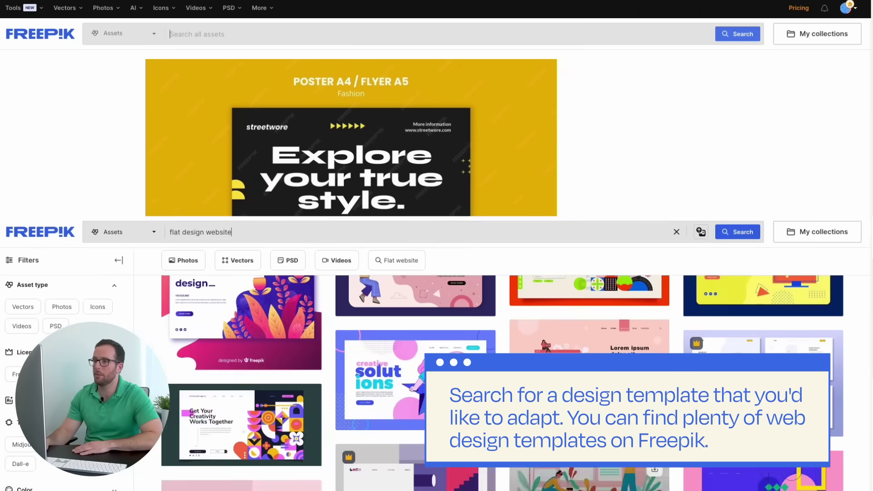
Scroll the Freepik template page and go to the Collections page from the More menu
{"action": "scroll", "coordinate": [674, 218], "scroll_direction": "down", "scroll_amount": 10}
{"action": "scroll", "coordinate": [675, 218], "scroll_direction": "down", "scroll_amount": 5}
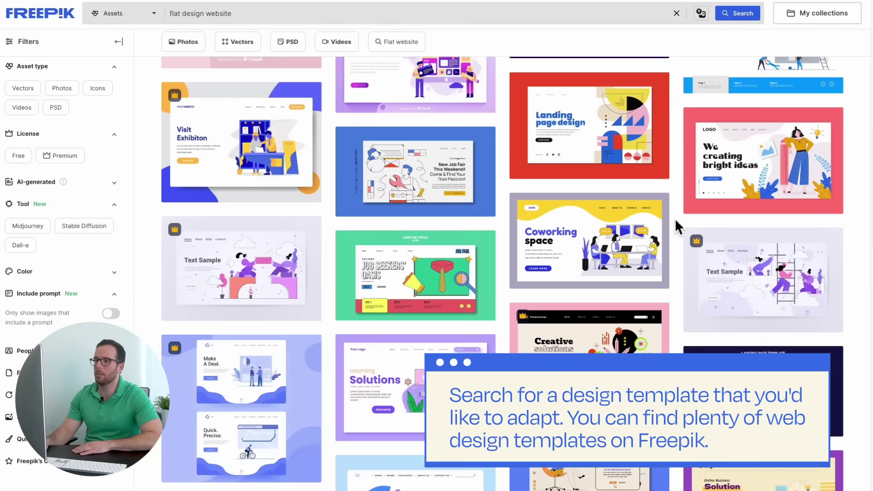
{"action": "scroll", "coordinate": [674, 220], "scroll_direction": "down", "scroll_amount": 6}
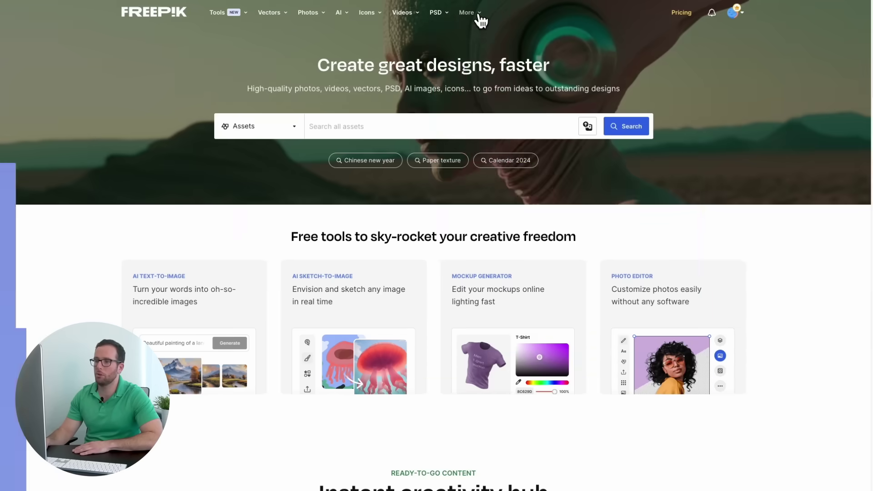
{"action": "mouse_move", "coordinate": [477, 15]}
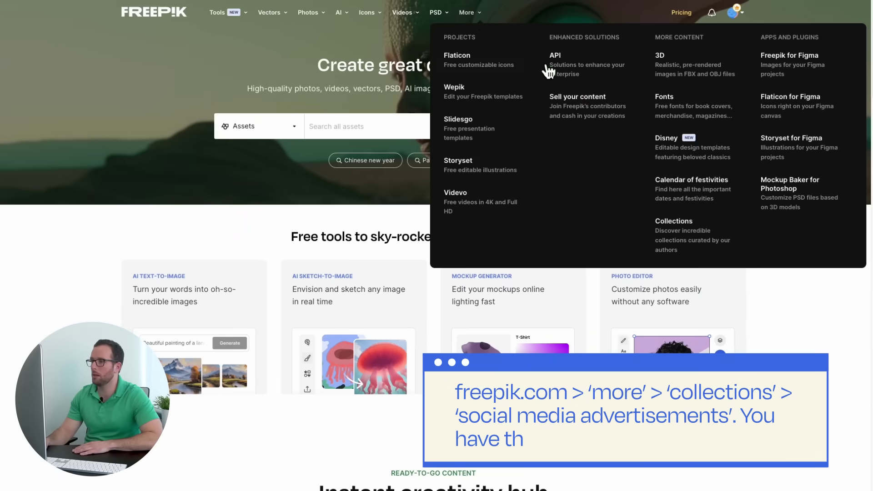
{"action": "left_click", "coordinate": [673, 226]}
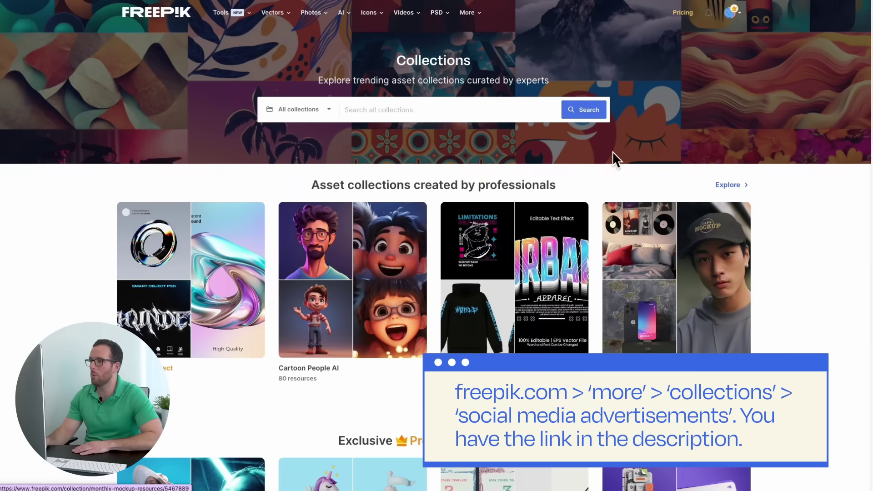
Open the Social Media Advertisement collection and scroll through its templates
{"action": "scroll", "coordinate": [82, 307], "scroll_direction": "down", "scroll_amount": 4}
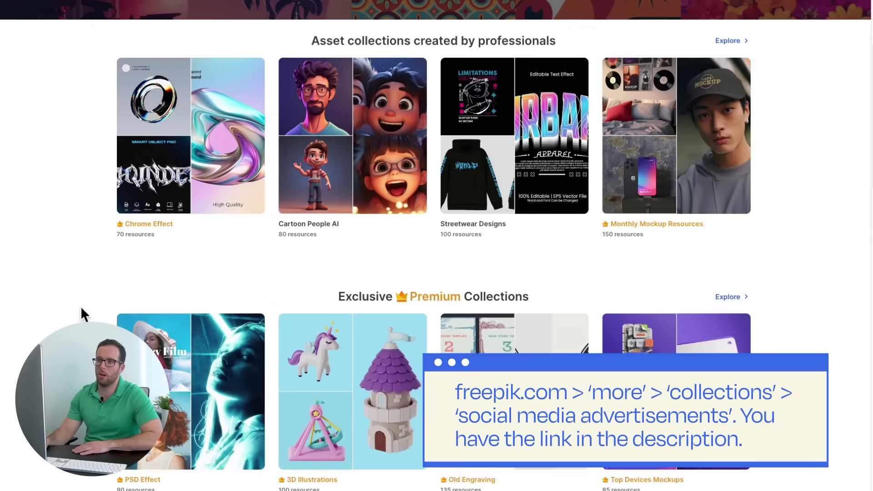
{"action": "scroll", "coordinate": [80, 306], "scroll_direction": "down", "scroll_amount": 6}
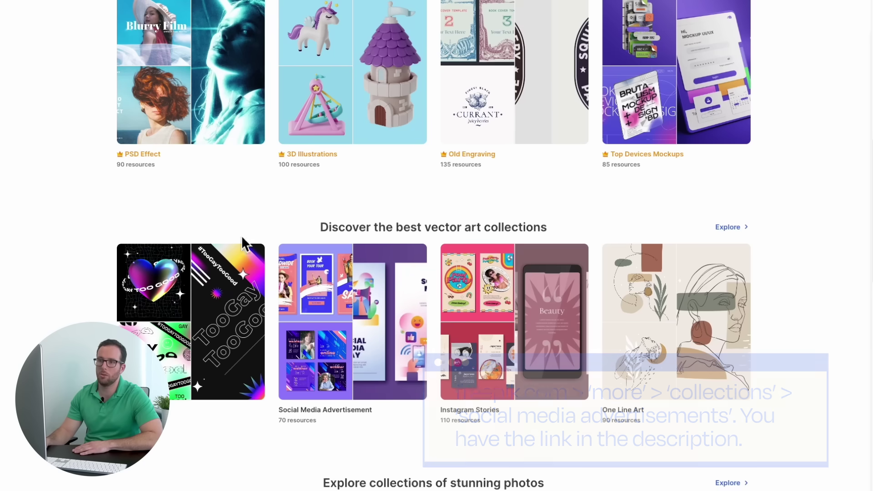
{"action": "left_click", "coordinate": [316, 305]}
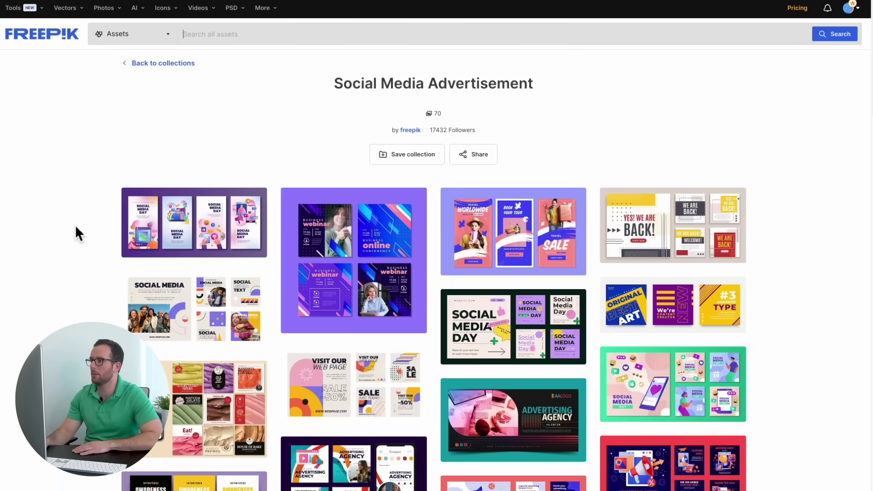
{"action": "scroll", "coordinate": [77, 231], "scroll_direction": "down", "scroll_amount": 3}
{"action": "scroll", "coordinate": [76, 228], "scroll_direction": "down", "scroll_amount": 6}
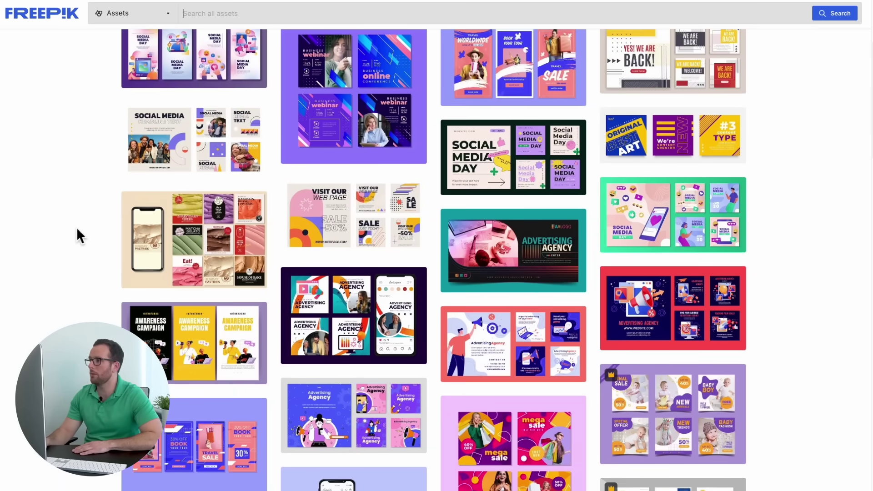
{"action": "scroll", "coordinate": [76, 227], "scroll_direction": "down", "scroll_amount": 4}
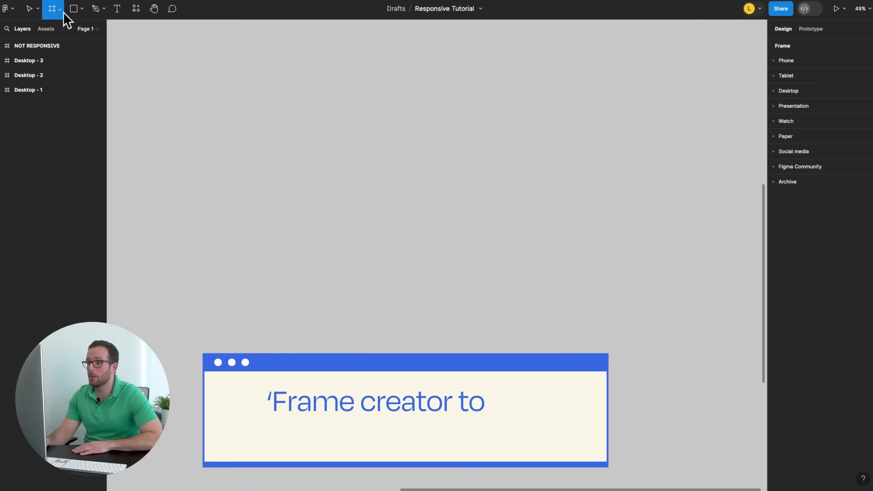
Create a 1440×1024 Desktop frame from the Frame tool's Desktop presets
{"action": "left_click", "coordinate": [63, 12]}
{"action": "left_click", "coordinate": [65, 30]}
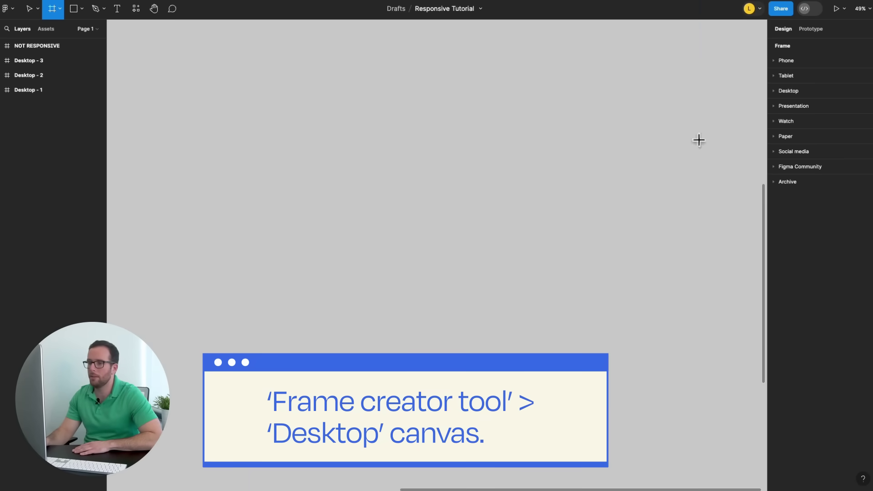
{"action": "left_click", "coordinate": [786, 90]}
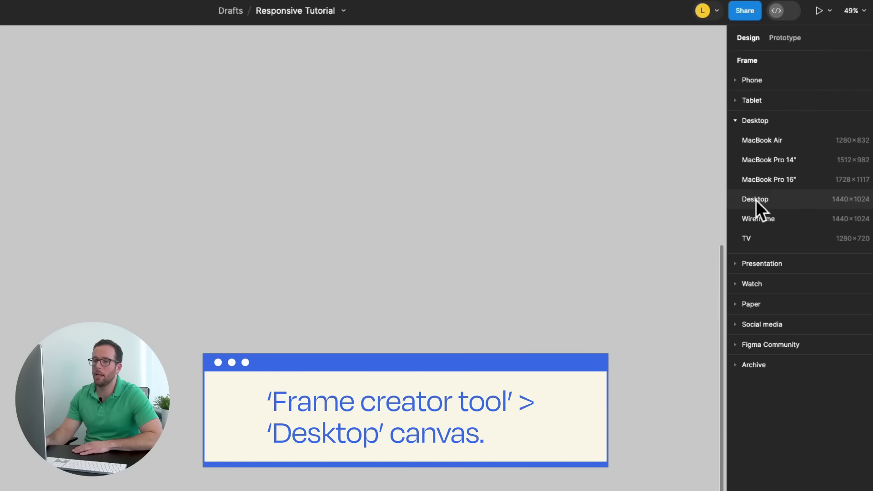
{"action": "left_click", "coordinate": [755, 199]}
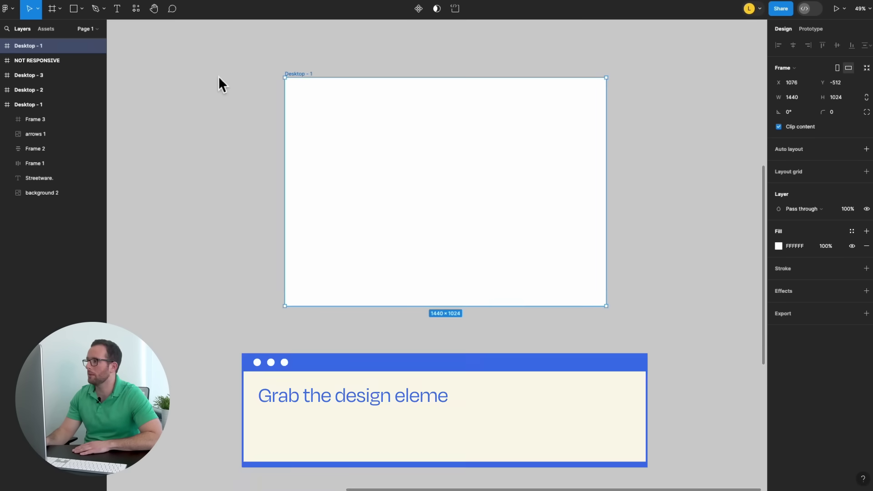
Paste the streetwear template, nest its background in Desktop - 1, fit its width, and centre the Creativity heading at the top
{"action": "key", "text": "ctrl+v"}
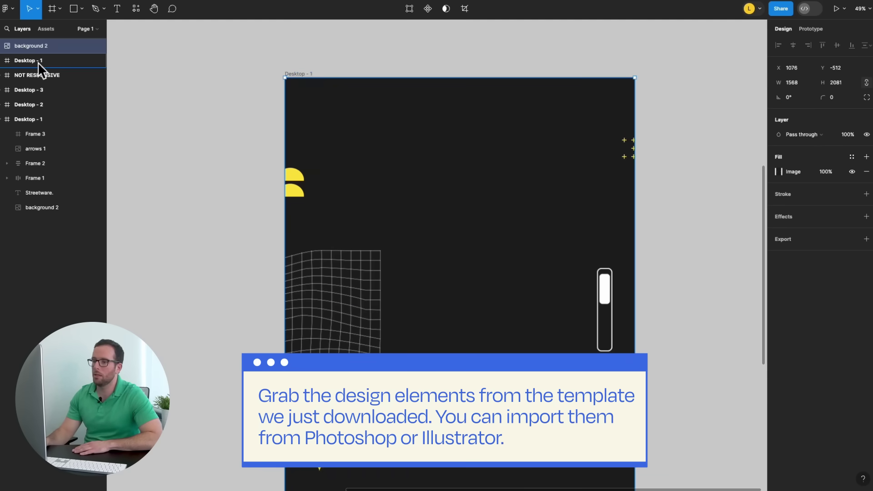
{"action": "left_click_drag", "start_coordinate": [35, 51], "coordinate": [37, 62]}
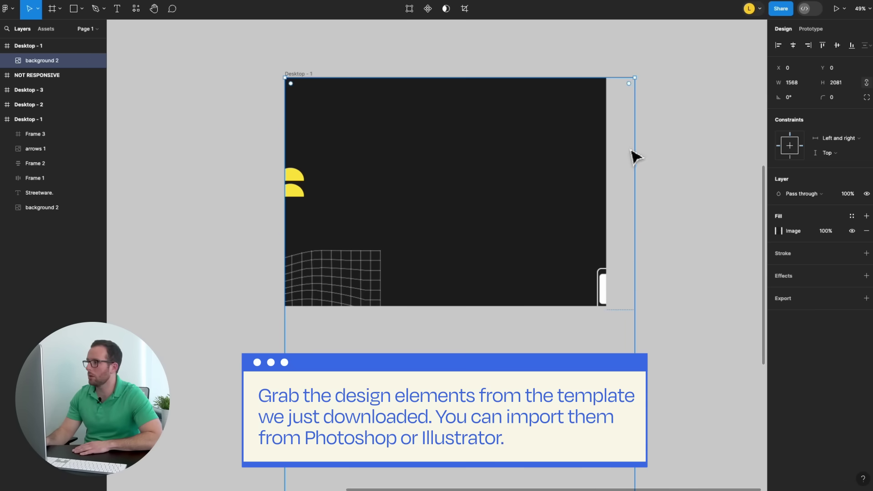
{"action": "left_click_drag", "start_coordinate": [637, 272], "coordinate": [602, 273]}
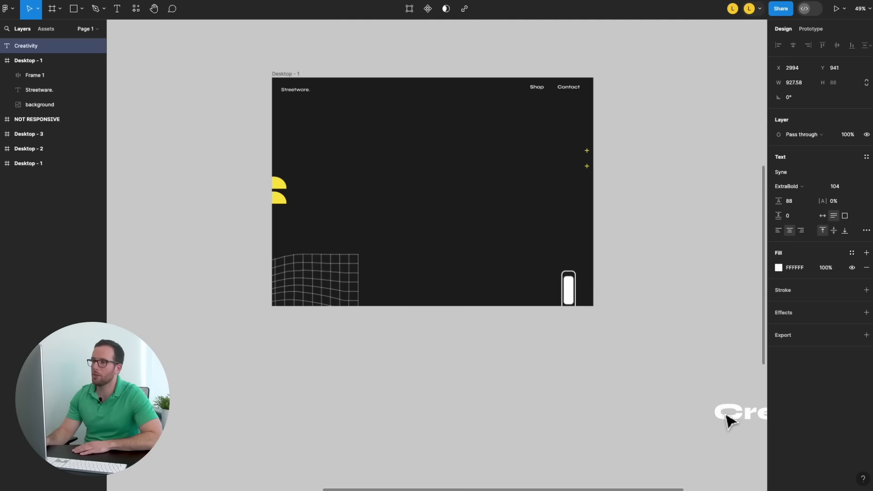
{"action": "left_click_drag", "start_coordinate": [727, 416], "coordinate": [359, 146]}
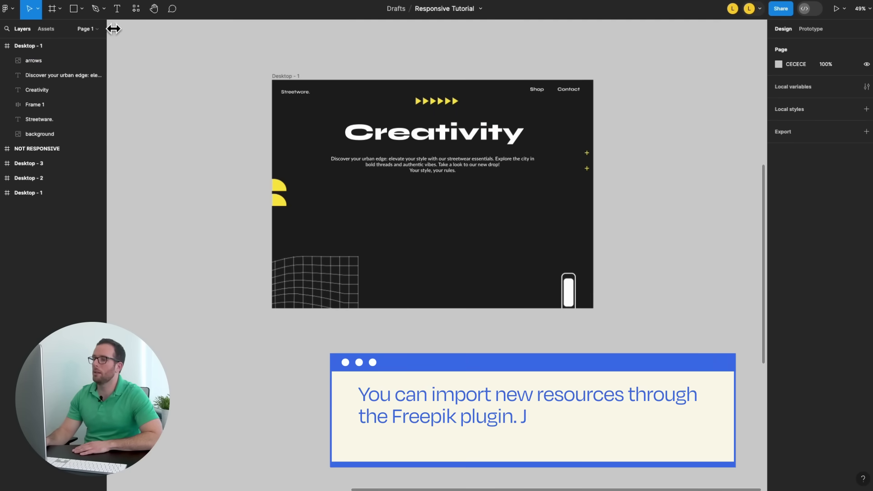
Search 'profile picture' in the Freepik plugin and insert the curly-haired portrait into the design
{"action": "left_click", "coordinate": [135, 9]}
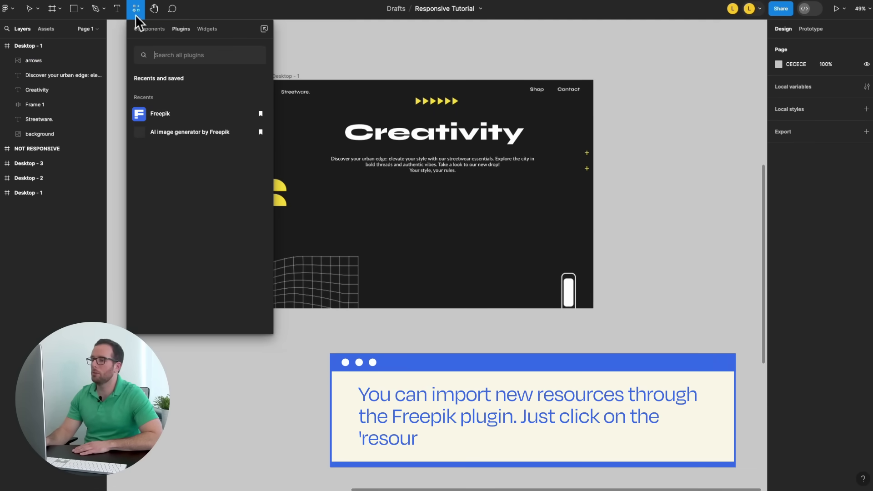
{"action": "left_click", "coordinate": [162, 111]}
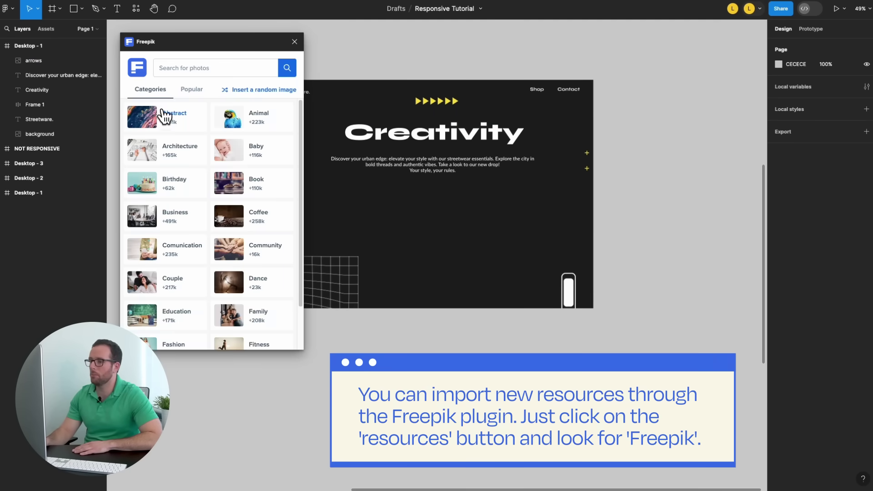
{"action": "type", "text": "profile picture"}
{"action": "key", "text": "Return"}
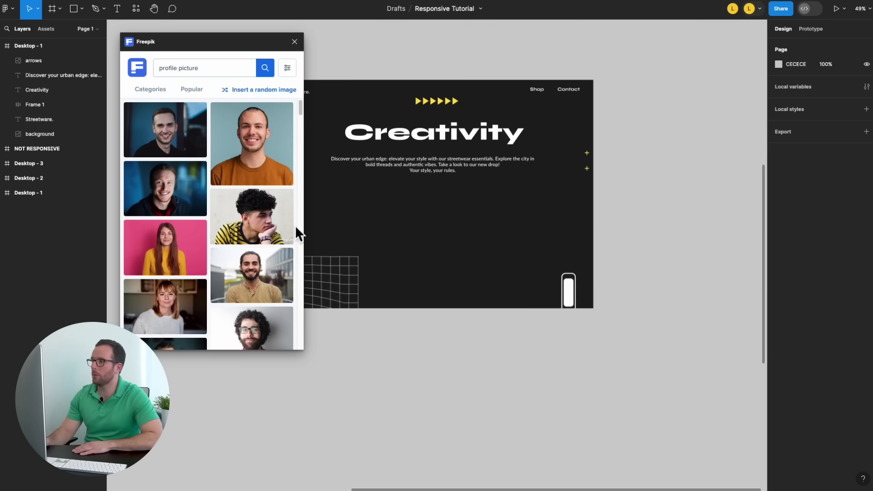
{"action": "left_click", "coordinate": [252, 217]}
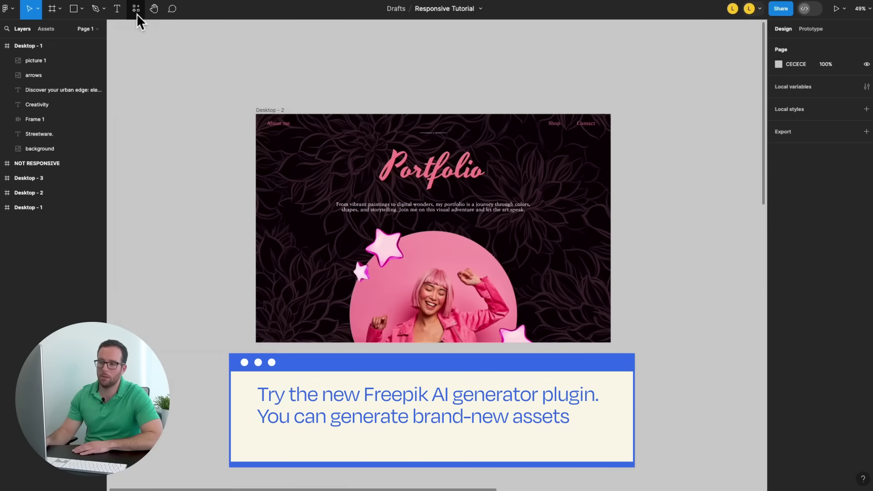
Generate portrait images in Freepik's AI generator from the prompt 'a black and white flower background, patter'
{"action": "left_click", "coordinate": [136, 9]}
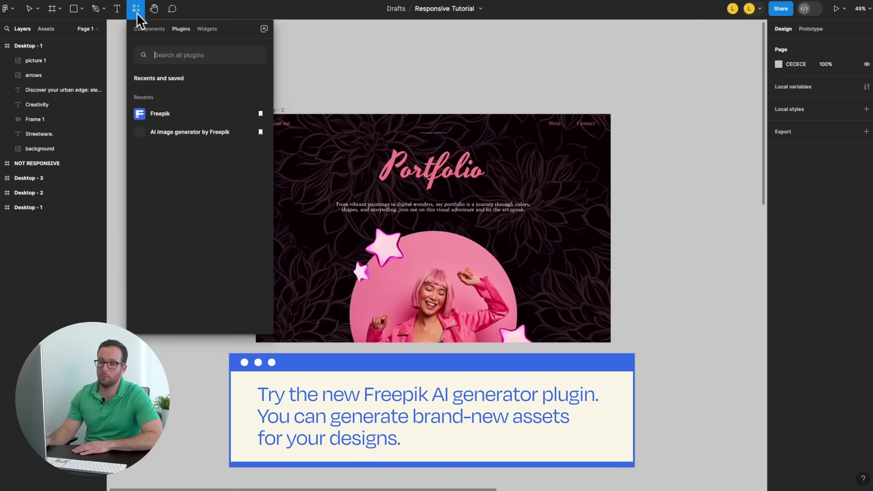
{"action": "left_click", "coordinate": [176, 133]}
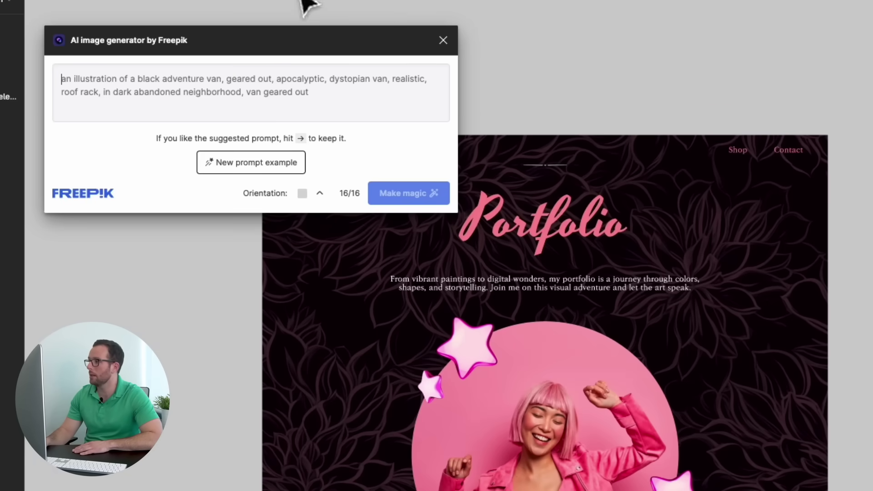
{"action": "type", "text": "a black and white flower background, pattern, minimal"}
{"action": "left_click", "coordinate": [301, 133]}
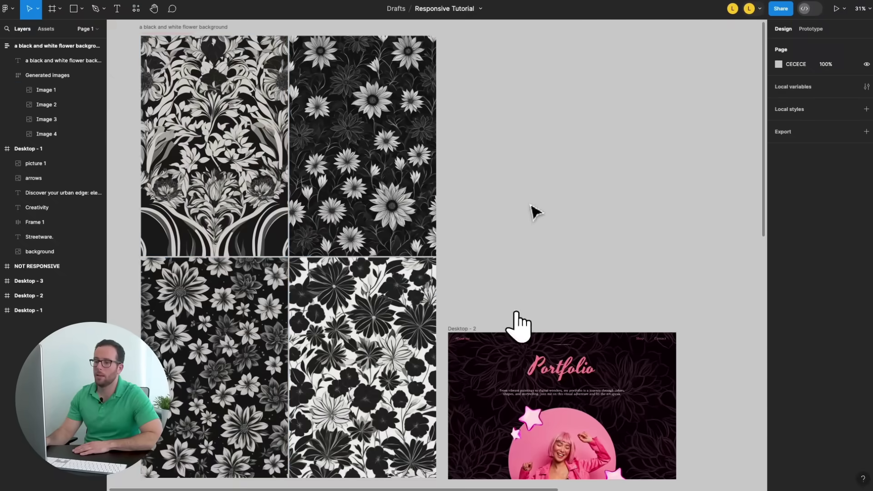
Use the daisy pattern as background, constrain it Left and right plus Top, and test-resize Desktop - 1
{"action": "left_click", "coordinate": [368, 171]}
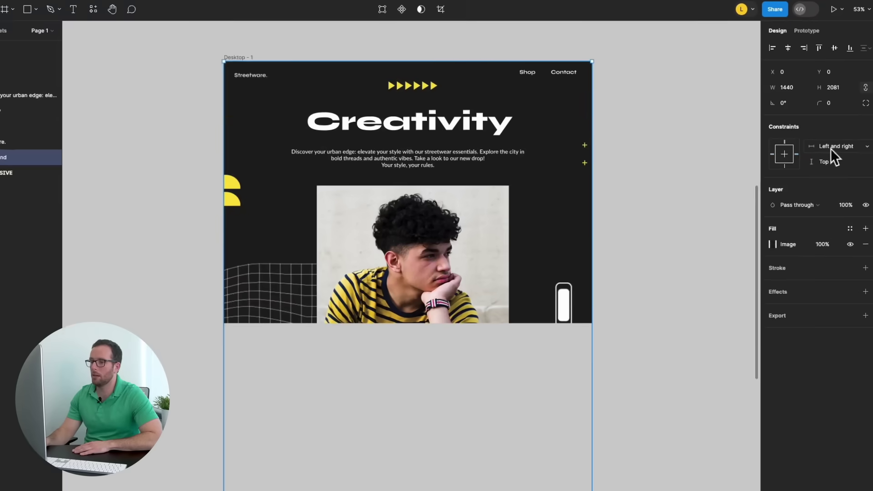
{"action": "left_click", "coordinate": [830, 149]}
{"action": "left_click", "coordinate": [830, 148]}
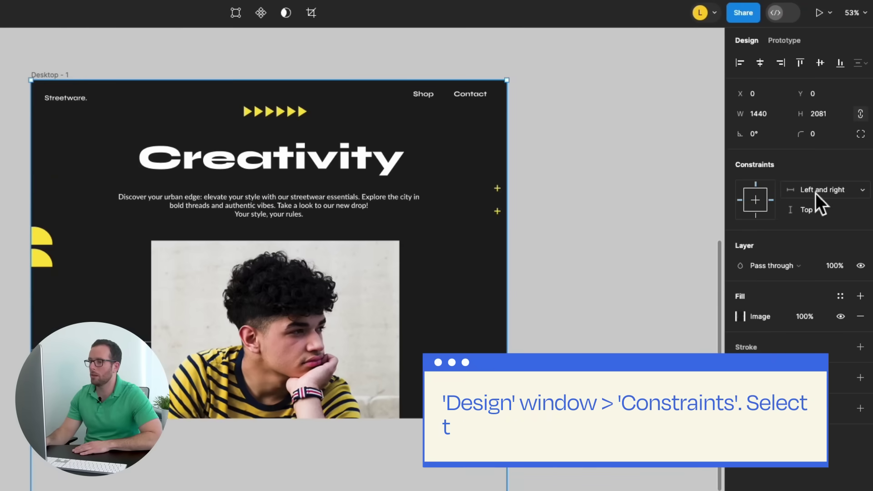
{"action": "left_click", "coordinate": [823, 209]}
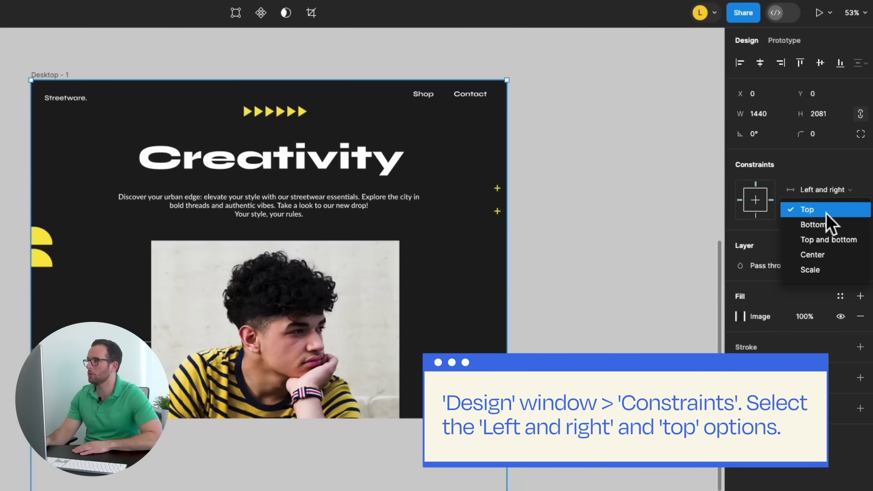
{"action": "left_click", "coordinate": [826, 209]}
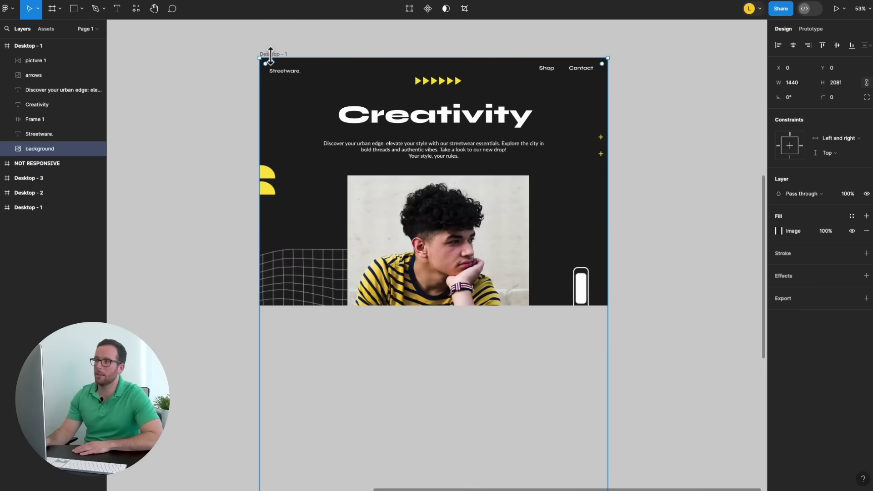
{"action": "left_click", "coordinate": [272, 54]}
{"action": "mouse_move", "coordinate": [608, 153]}
{"action": "left_mouse_down"}
{"action": "mouse_move", "coordinate": [422, 150]}
{"action": "mouse_move", "coordinate": [608, 152]}
{"action": "left_mouse_up"}
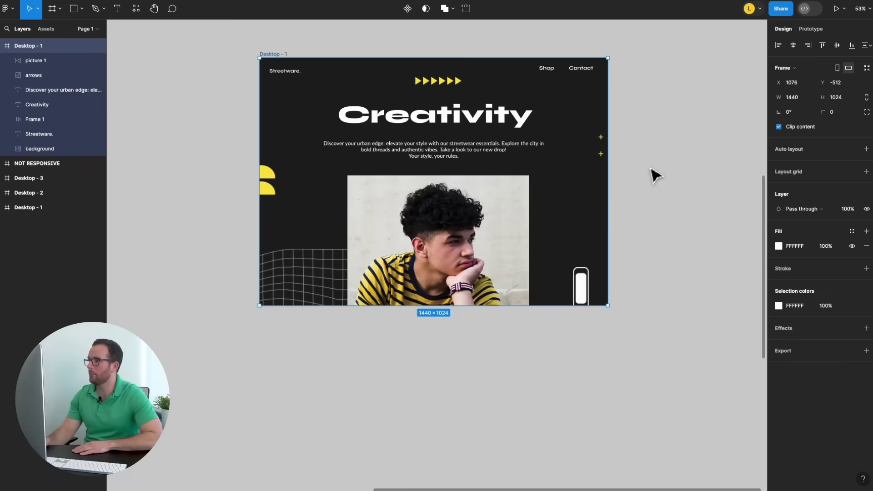
Centre the Creativity heading, tagline and picture 1, then stack them in auto layout with wider spacing
{"action": "left_click", "coordinate": [651, 169]}
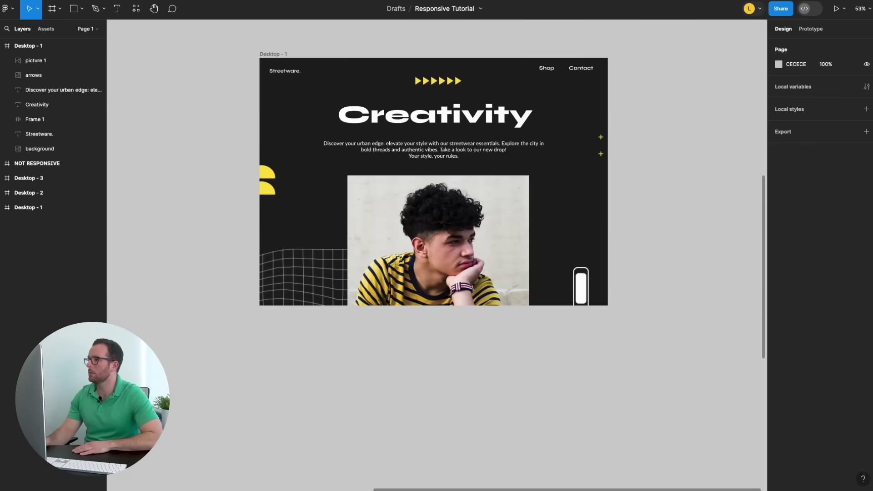
{"action": "left_click", "coordinate": [496, 130]}
{"action": "left_click", "coordinate": [492, 149], "text": "shift"}
{"action": "left_click", "coordinate": [497, 213], "text": "shift"}
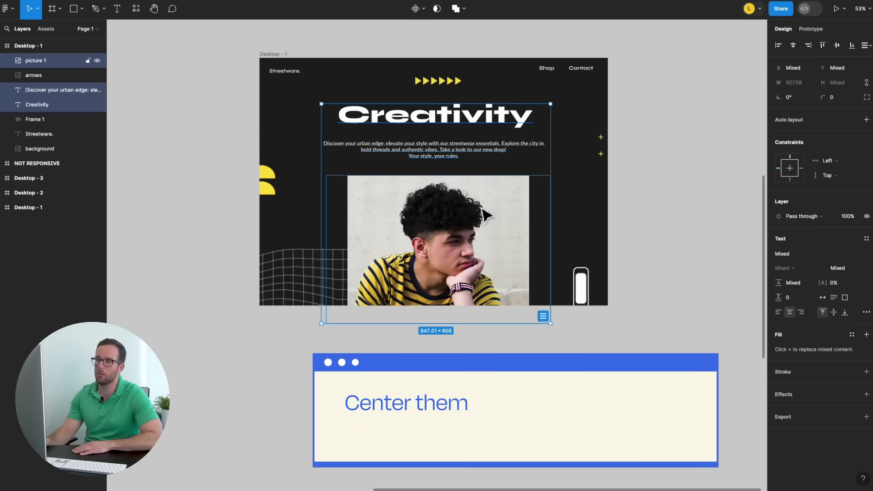
{"action": "left_click", "coordinate": [792, 45]}
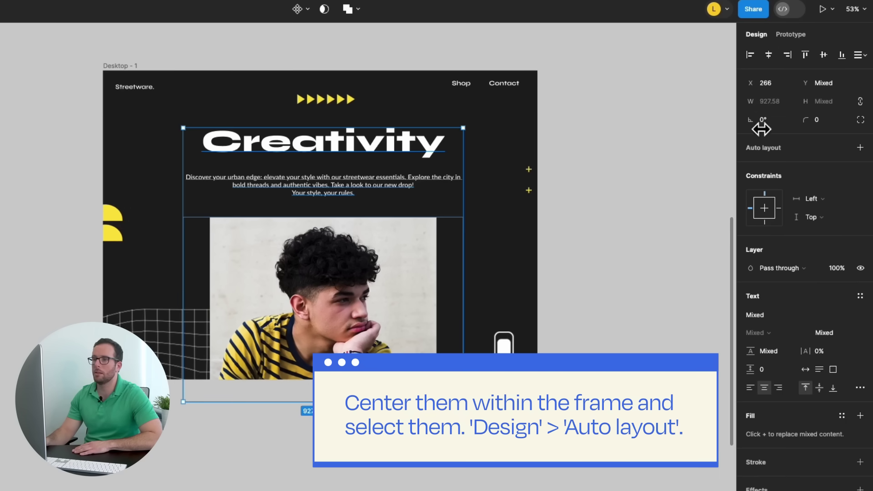
{"action": "left_click", "coordinate": [861, 149]}
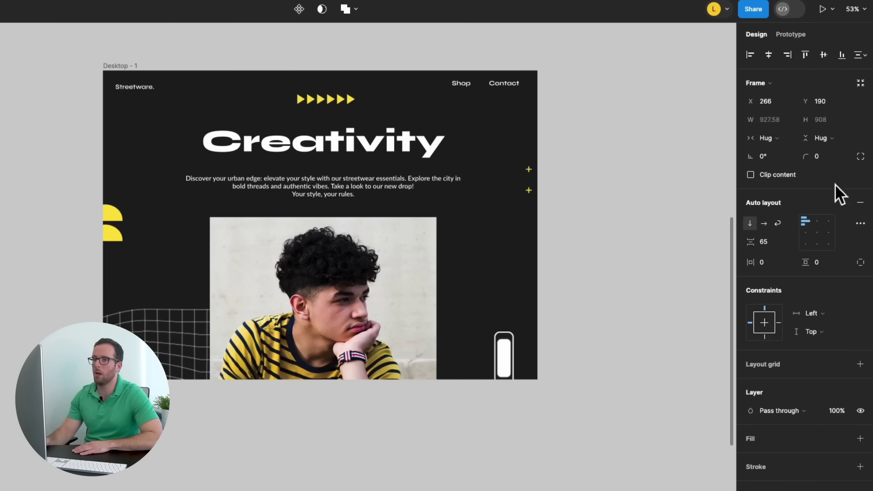
{"action": "left_click_drag", "start_coordinate": [819, 236], "coordinate": [782, 241]}
Set the auto-layout item spacing to 74 and its constraints to Scale and Top
{"action": "left_click", "coordinate": [817, 315]}
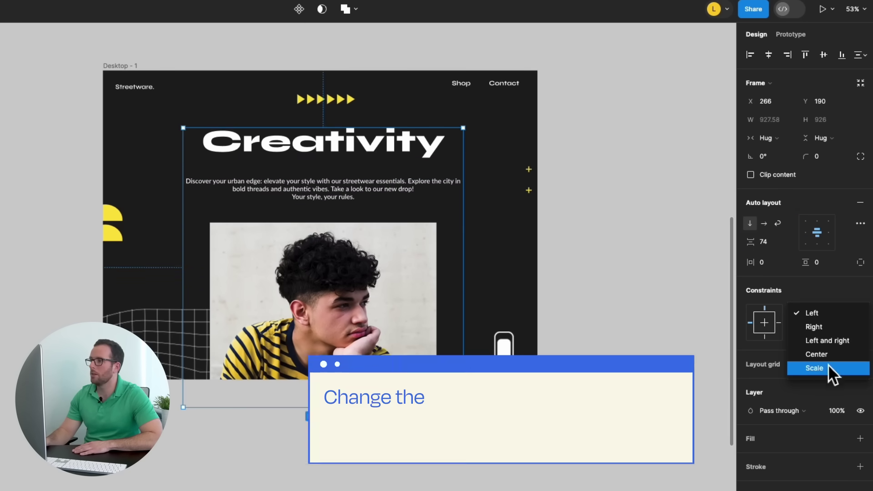
{"action": "left_click", "coordinate": [828, 366]}
{"action": "left_click", "coordinate": [817, 337]}
{"action": "left_click", "coordinate": [817, 336]}
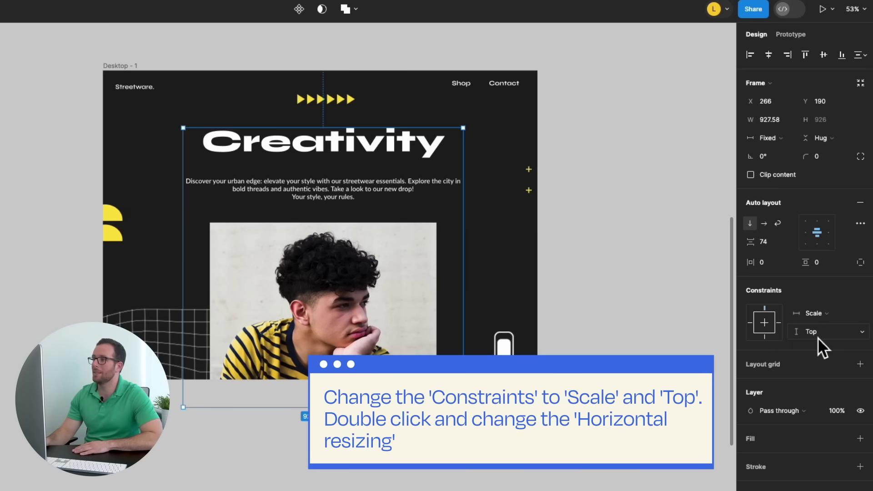
Make the Creativity heading and tagline text fill the container width
{"action": "double_click", "coordinate": [364, 150]}
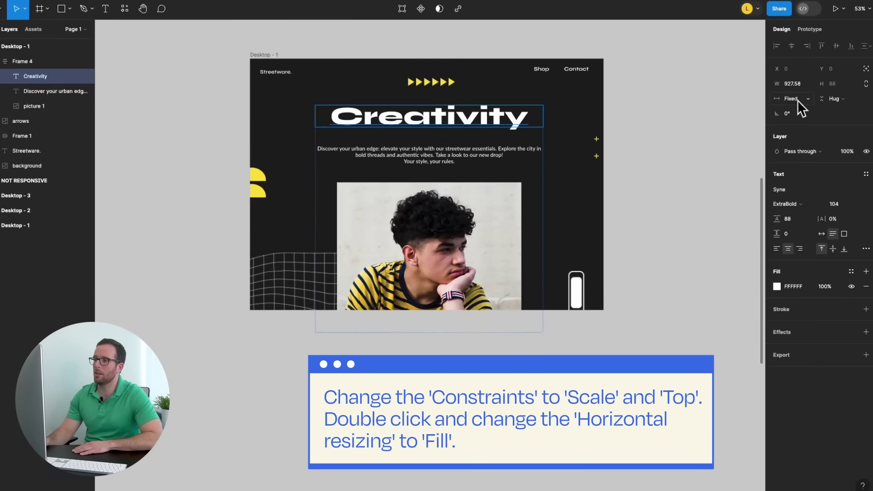
{"action": "left_click", "coordinate": [771, 120]}
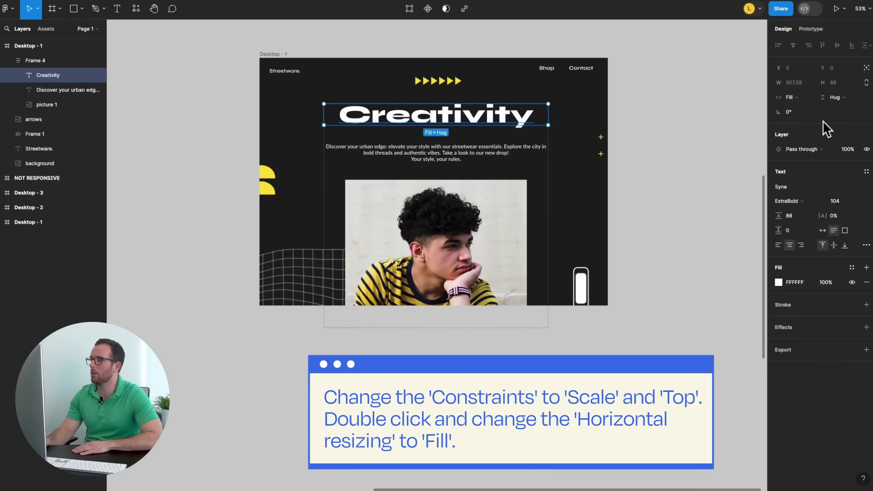
{"action": "left_click", "coordinate": [475, 146]}
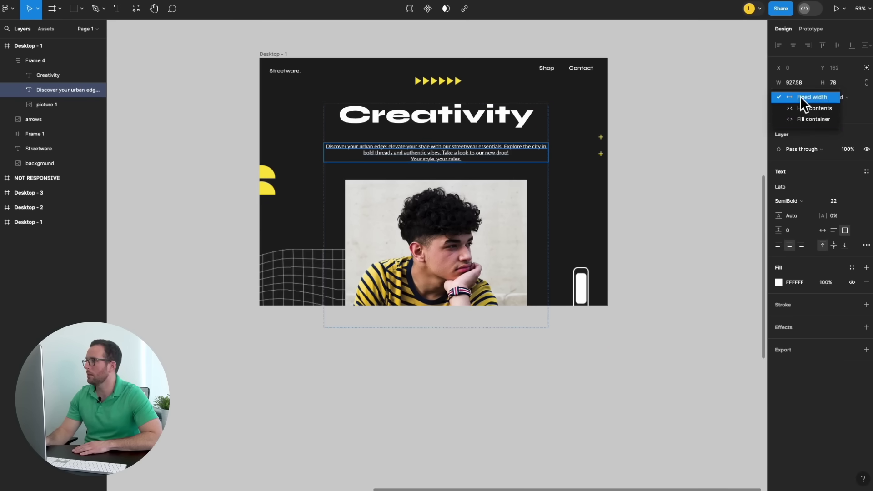
{"action": "left_click", "coordinate": [809, 119]}
{"action": "left_click", "coordinate": [493, 197]}
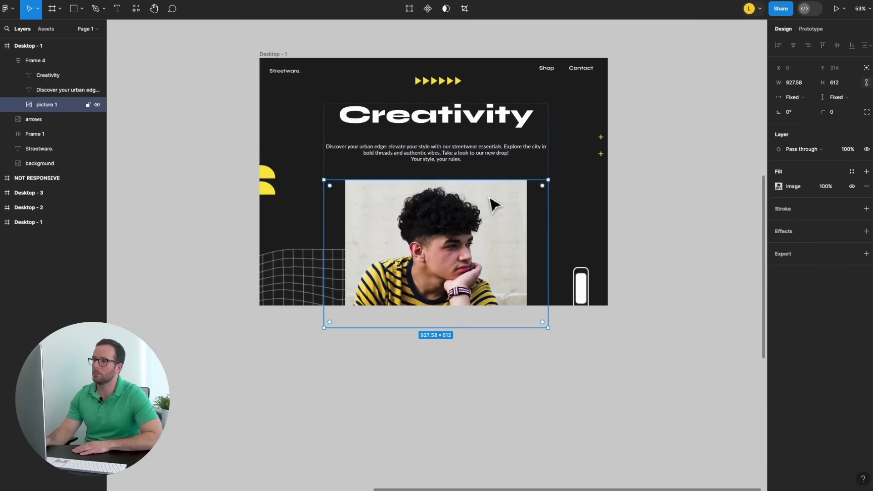
Set picture 1's image fill to Fit, then resize Desktop - 1 narrower and wider to test reflow
{"action": "left_click", "coordinate": [779, 186]}
{"action": "left_click", "coordinate": [663, 209]}
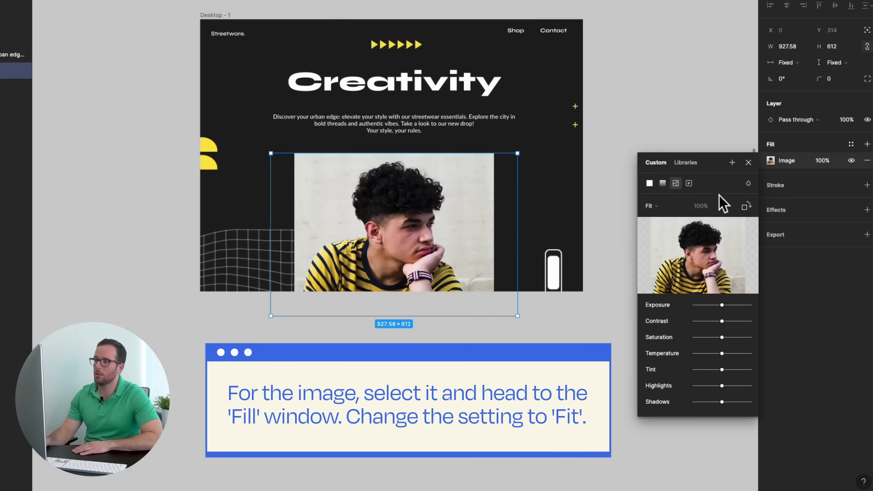
{"action": "left_click", "coordinate": [755, 169]}
{"action": "left_click", "coordinate": [574, 145]}
{"action": "left_click_drag", "start_coordinate": [583, 131], "coordinate": [472, 133]}
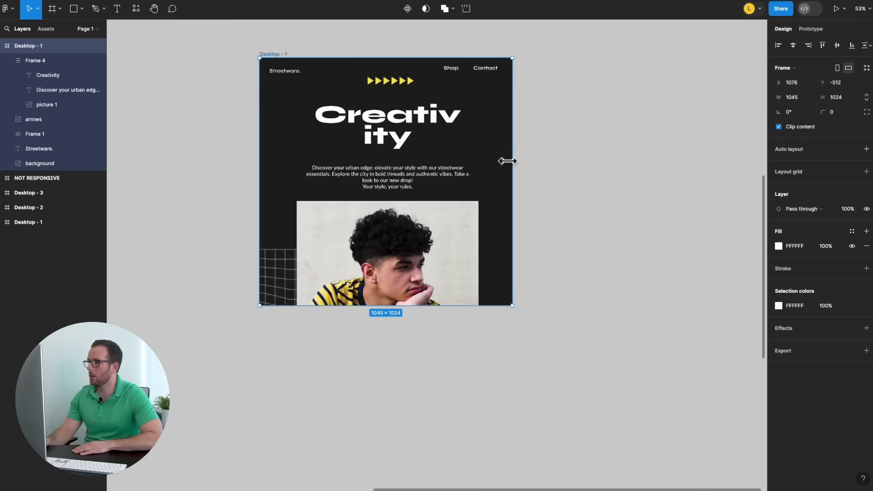
{"action": "left_click_drag", "start_coordinate": [507, 161], "coordinate": [608, 164]}
{"action": "left_click", "coordinate": [644, 178]}
Constrain the Streetware. logo text to Left and Center
{"action": "left_click", "coordinate": [291, 72]}
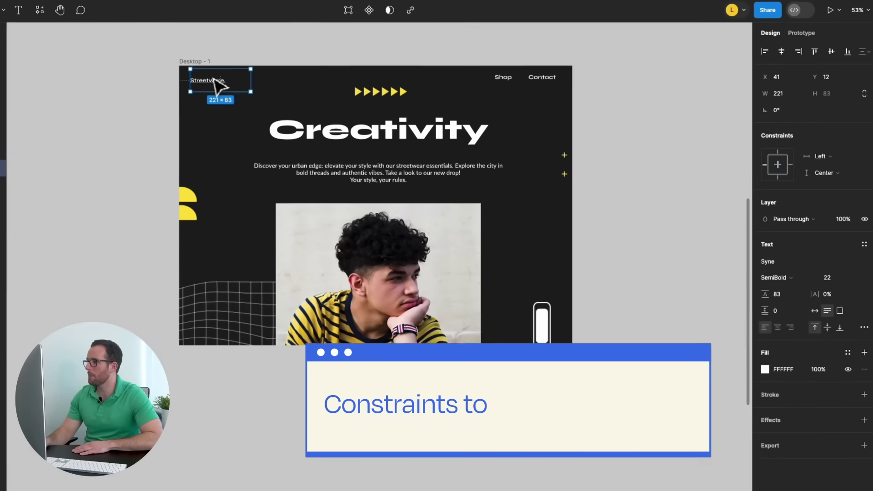
{"action": "left_click", "coordinate": [822, 138]}
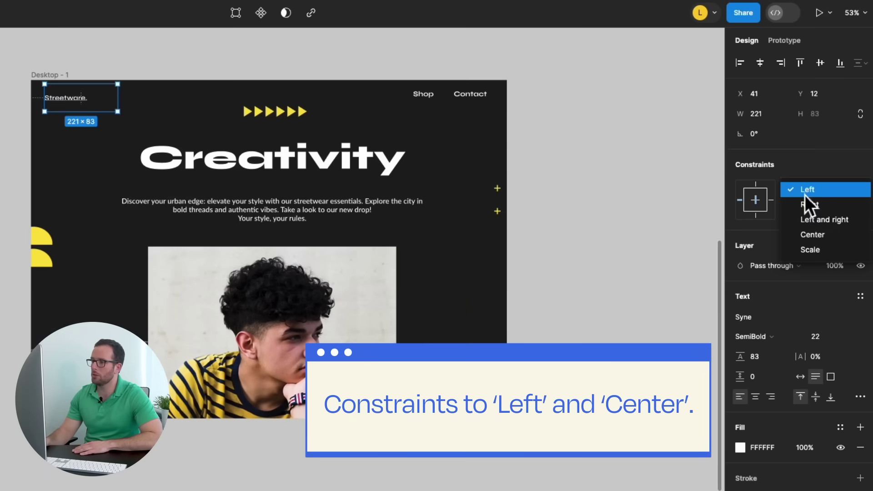
{"action": "left_click", "coordinate": [804, 194]}
{"action": "left_click", "coordinate": [816, 212]}
{"action": "left_click", "coordinate": [819, 215]}
Constrain the Shop/Contact navigation auto layout to Right and Center
{"action": "left_click", "coordinate": [479, 96]}
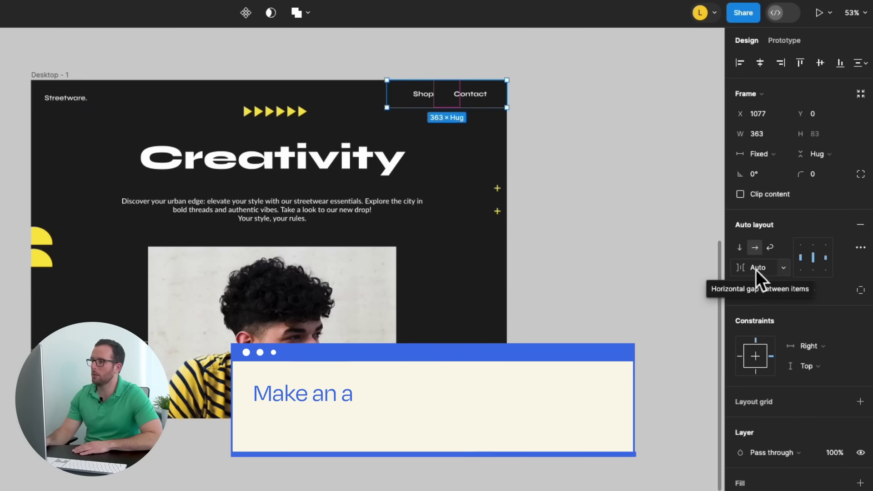
{"action": "left_click", "coordinate": [812, 344]}
{"action": "left_click", "coordinate": [814, 345]}
{"action": "left_click", "coordinate": [816, 368]}
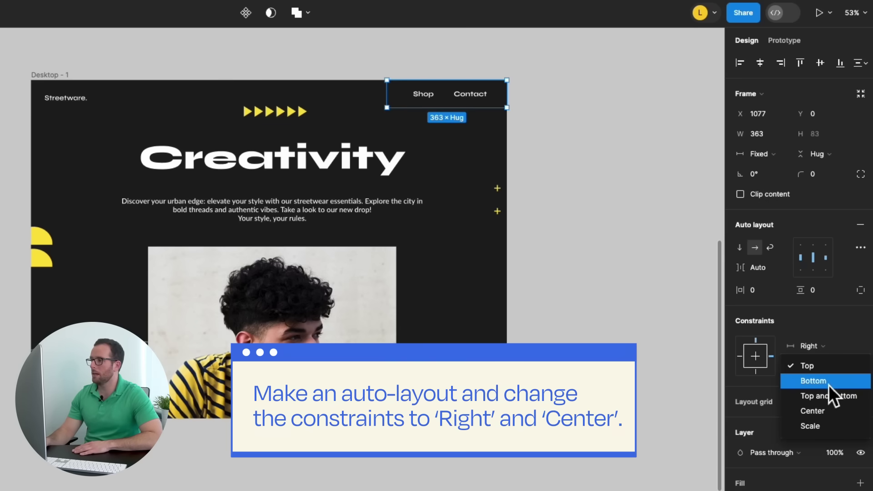
{"action": "left_click", "coordinate": [836, 412]}
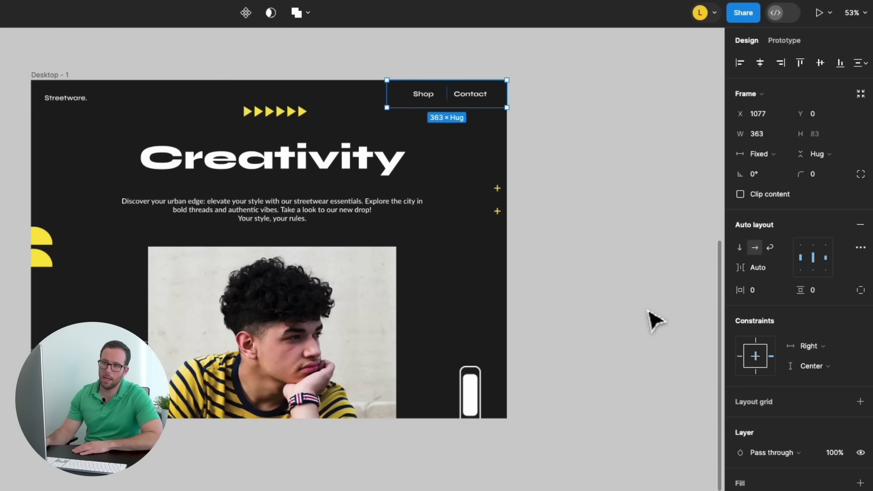
Resize Desktop - 1 by its right edge to check the content reflows
{"action": "left_click", "coordinate": [56, 75]}
{"action": "left_click_drag", "start_coordinate": [508, 247], "coordinate": [565, 246]}
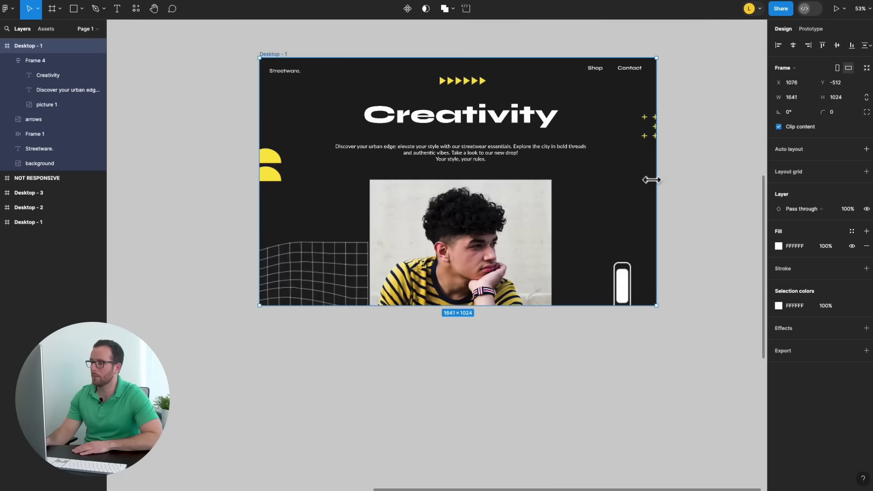
{"action": "left_click_drag", "start_coordinate": [650, 180], "coordinate": [707, 182]}
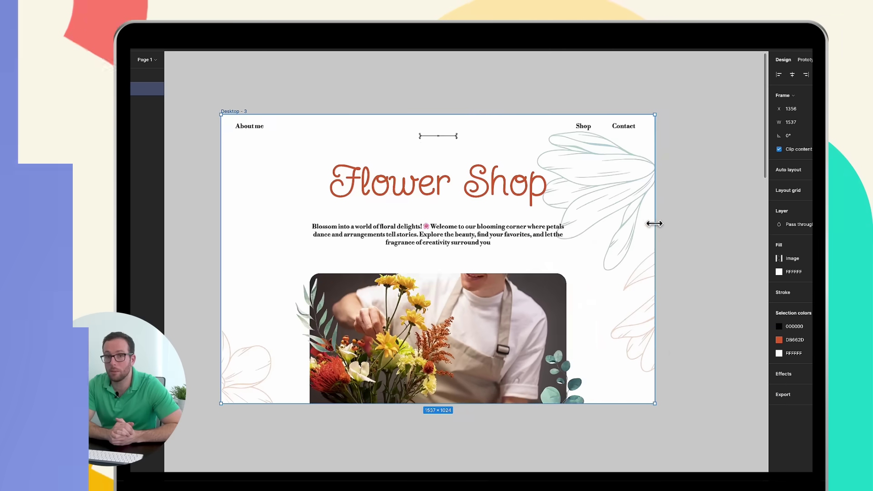
Narrow the Flower Shop Desktop - 3 frame so its heading and paragraph reflow to fit
{"action": "mouse_move", "coordinate": [655, 223]}
{"action": "left_mouse_down"}
{"action": "mouse_move", "coordinate": [752, 234]}
{"action": "mouse_move", "coordinate": [643, 235]}
{"action": "left_mouse_up"}
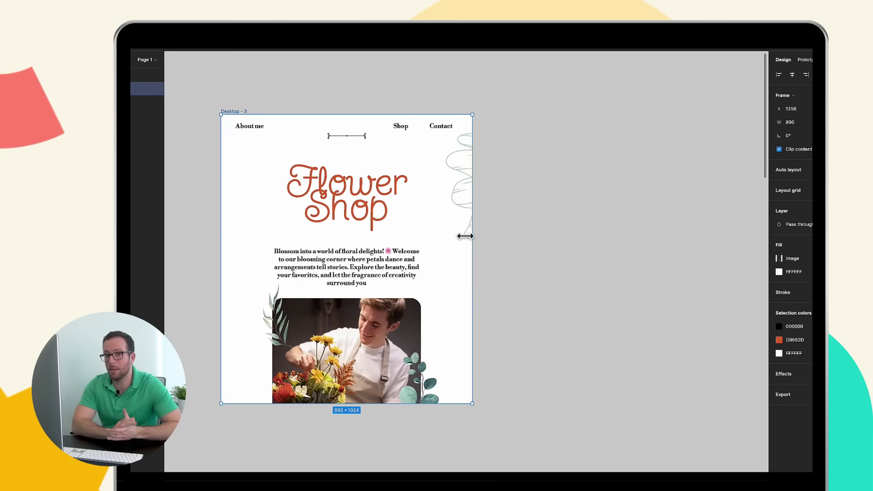